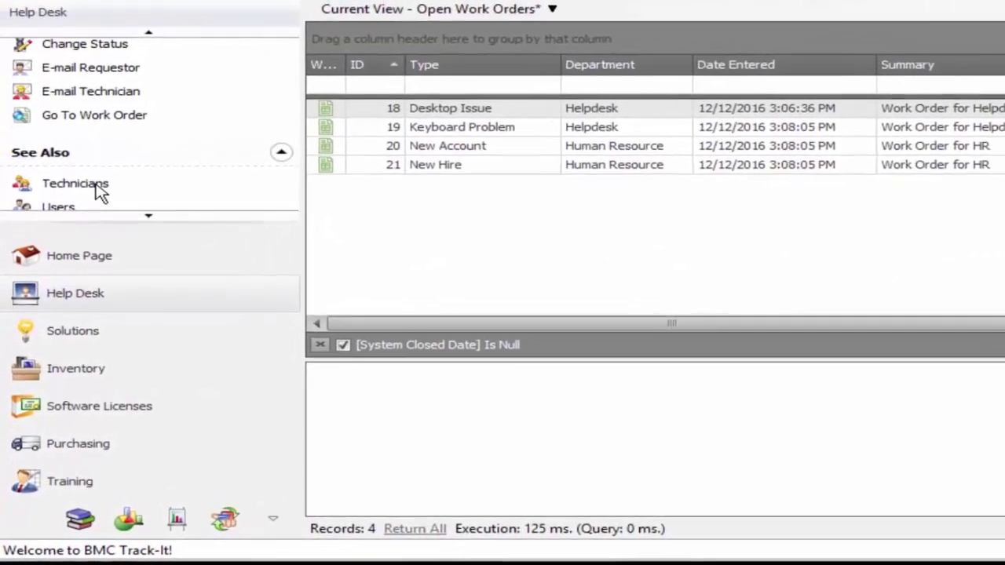
# Open the Technicians administration page from the Help Desk's See Also list
pyautogui.click(70, 246)
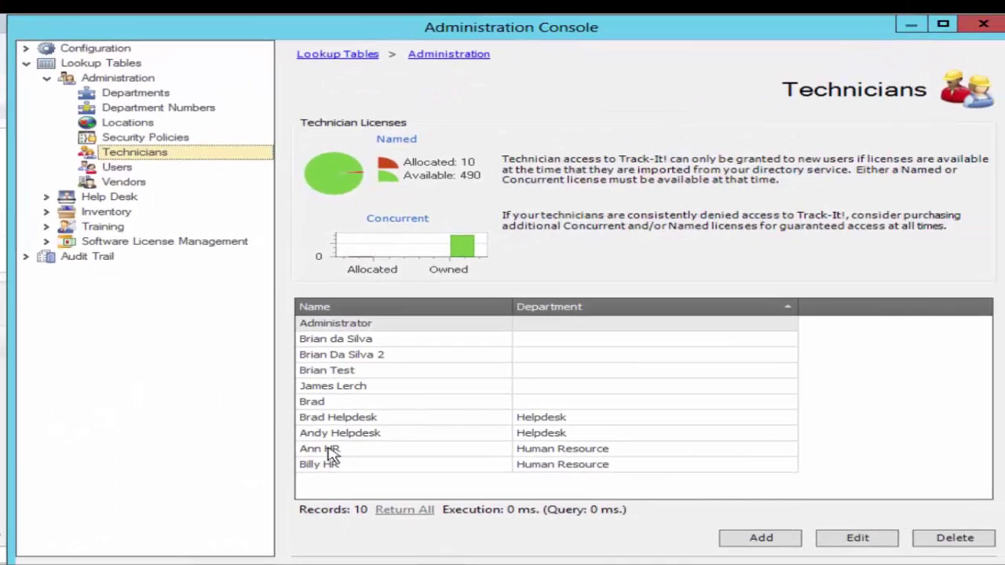
# Attempt to delete the selected technician, confirm it, and dismiss the linked-data error
pyautogui.click(337, 437)
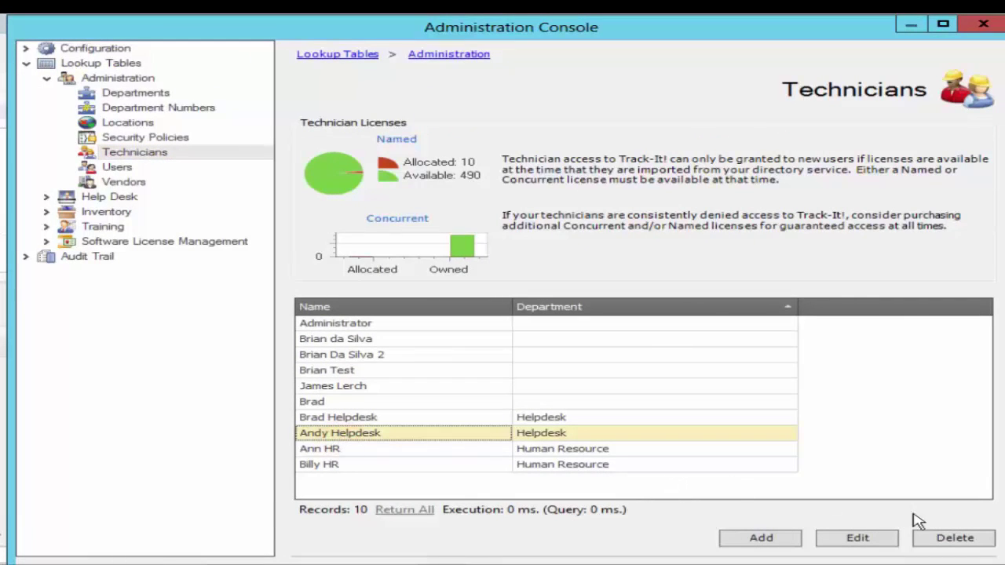
pyautogui.click(953, 540)
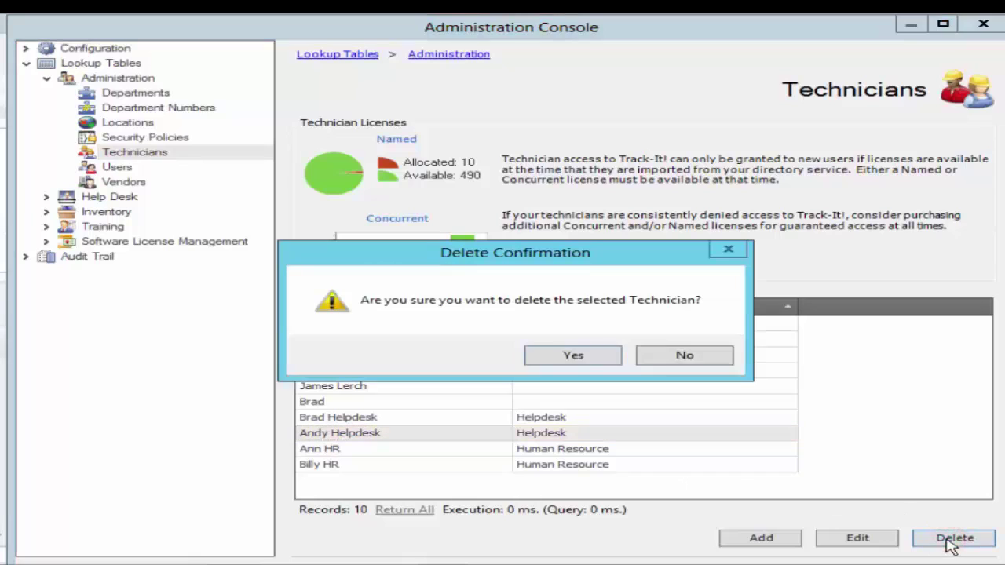
pyautogui.click(573, 356)
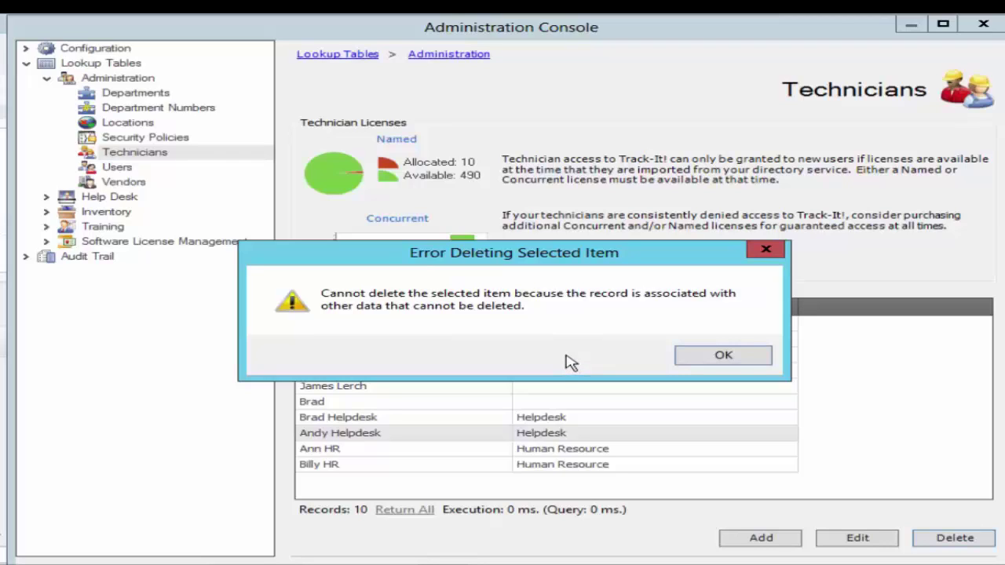
pyautogui.click(754, 364)
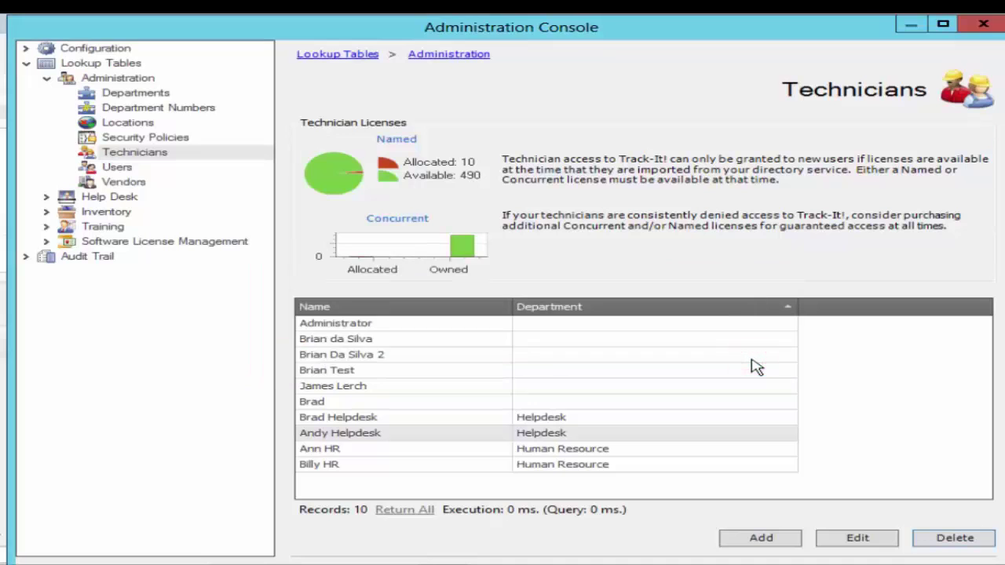
# Close the Administration Console and run the Current Logged In Technicians report, showing two active users
pyautogui.click(978, 28)
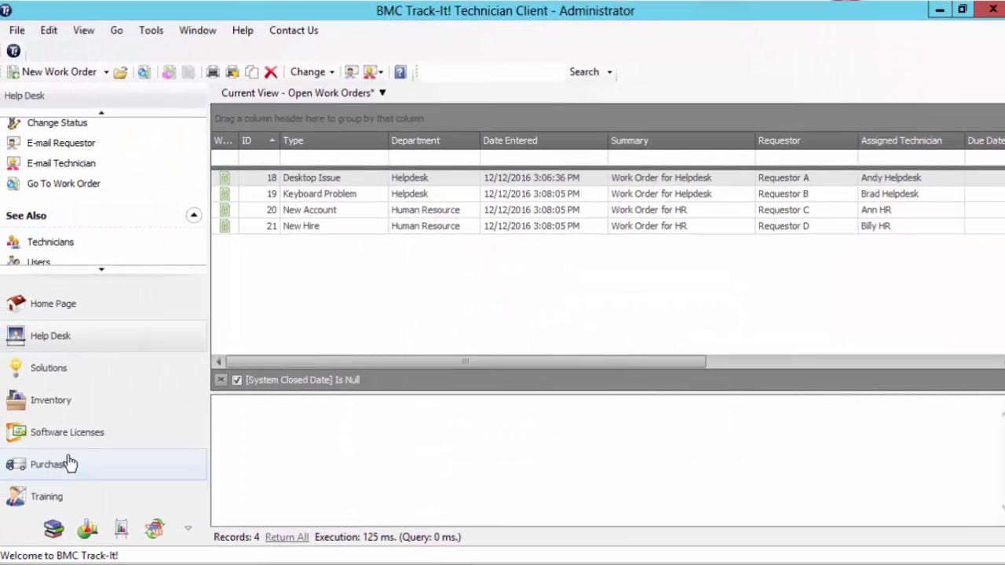
pyautogui.click(87, 529)
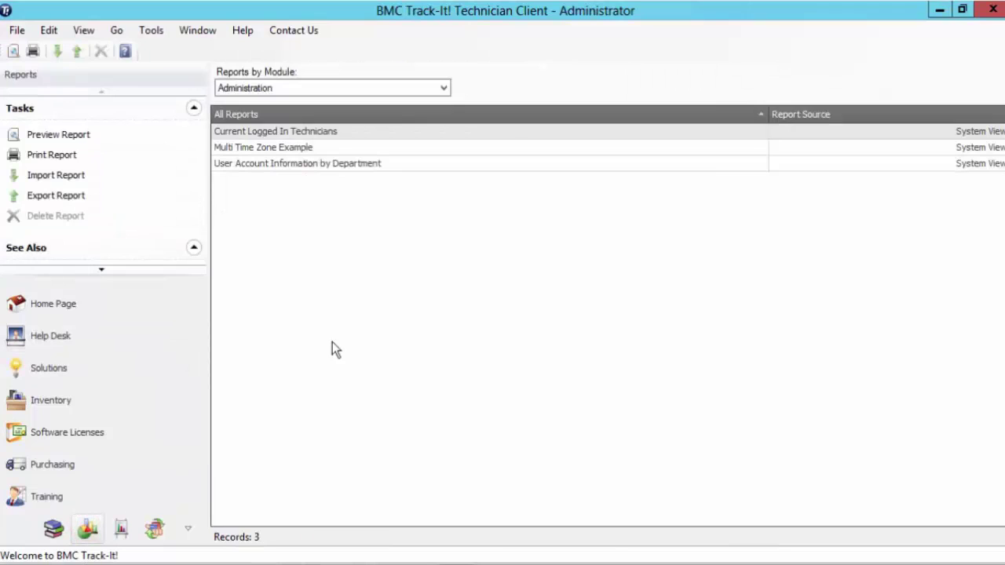
pyautogui.click(315, 136)
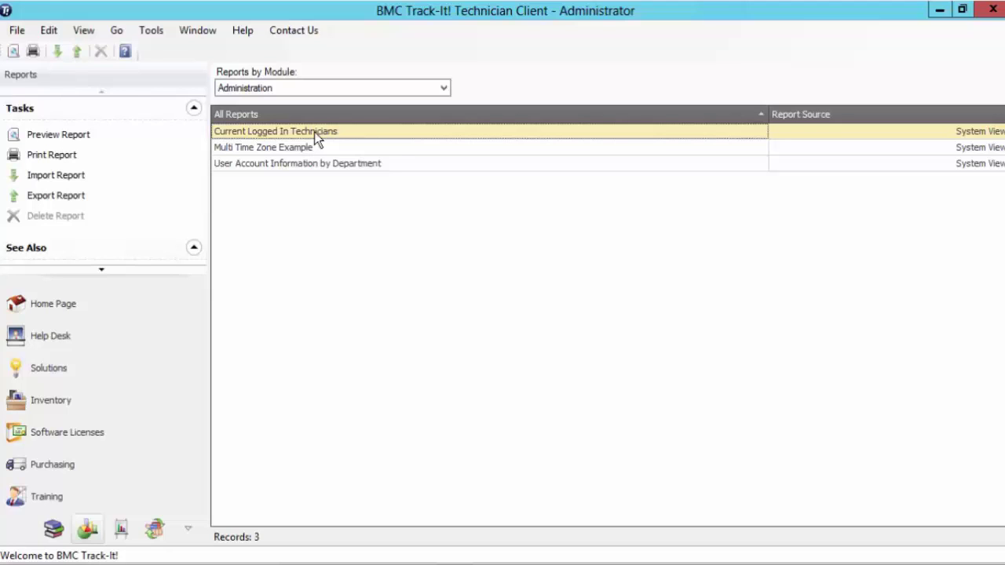
pyautogui.doubleClick(315, 132)
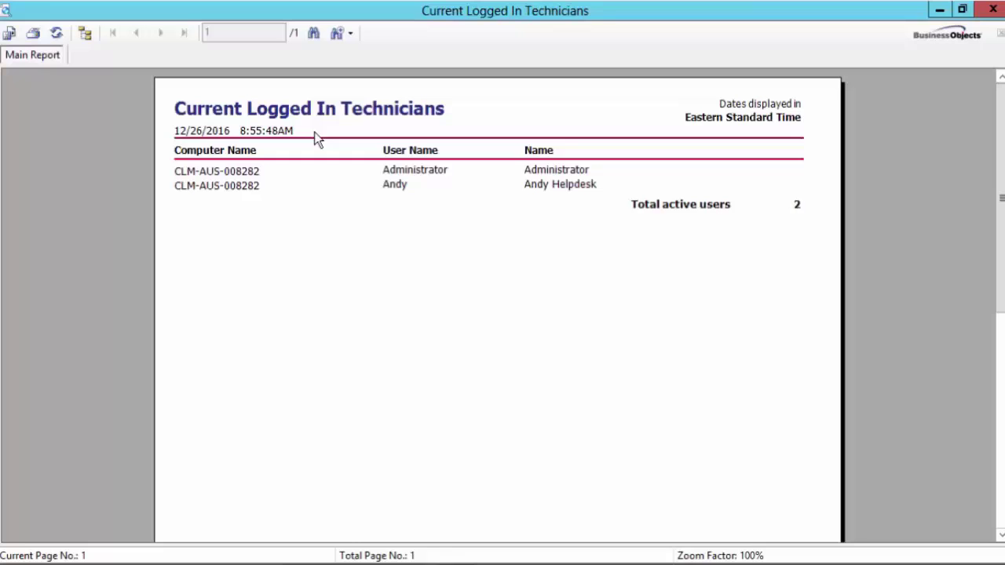
pyautogui.click(222, 185)
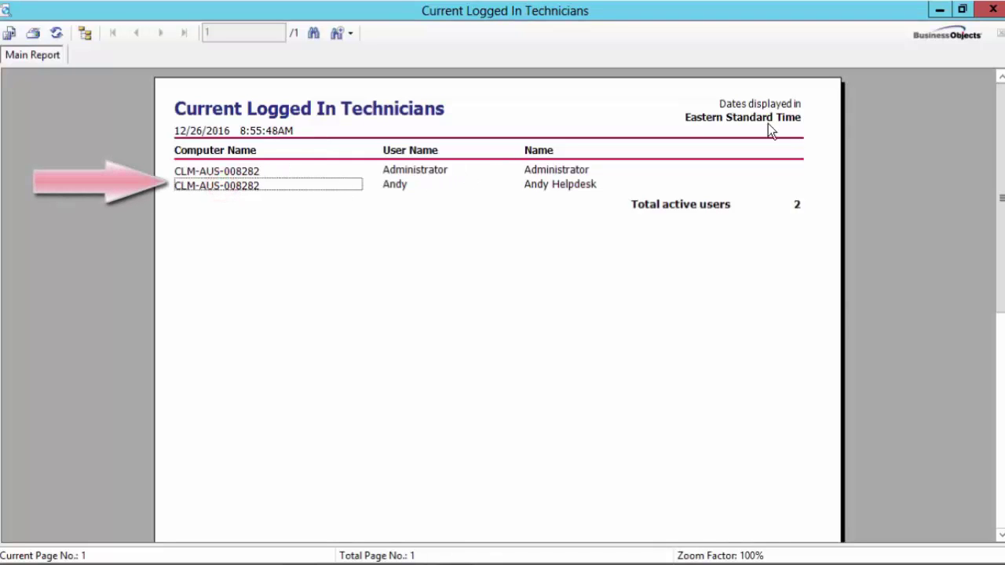
pyautogui.click(993, 10)
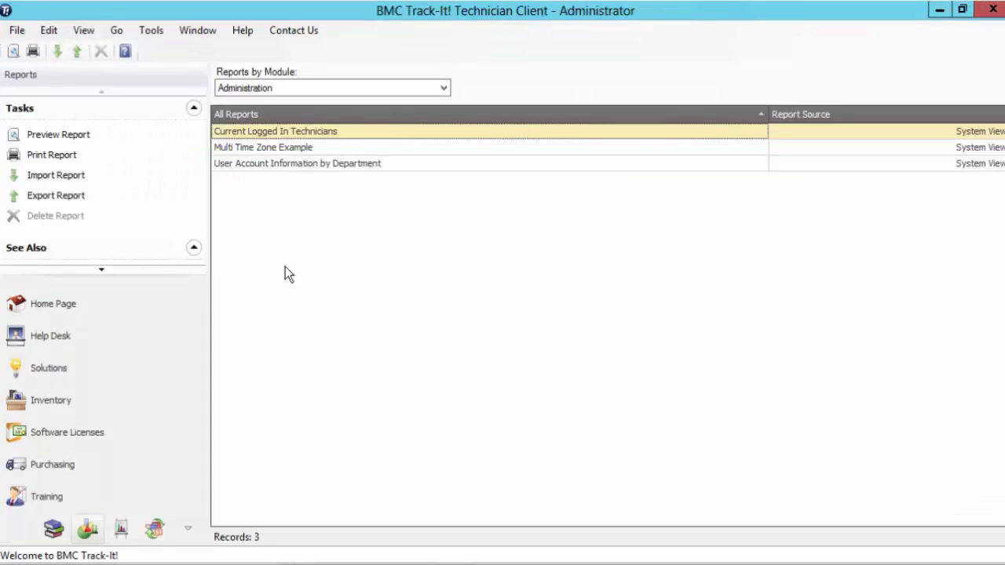
# Return to the Technicians list and open the locked technician's details for editing
pyautogui.click(50, 344)
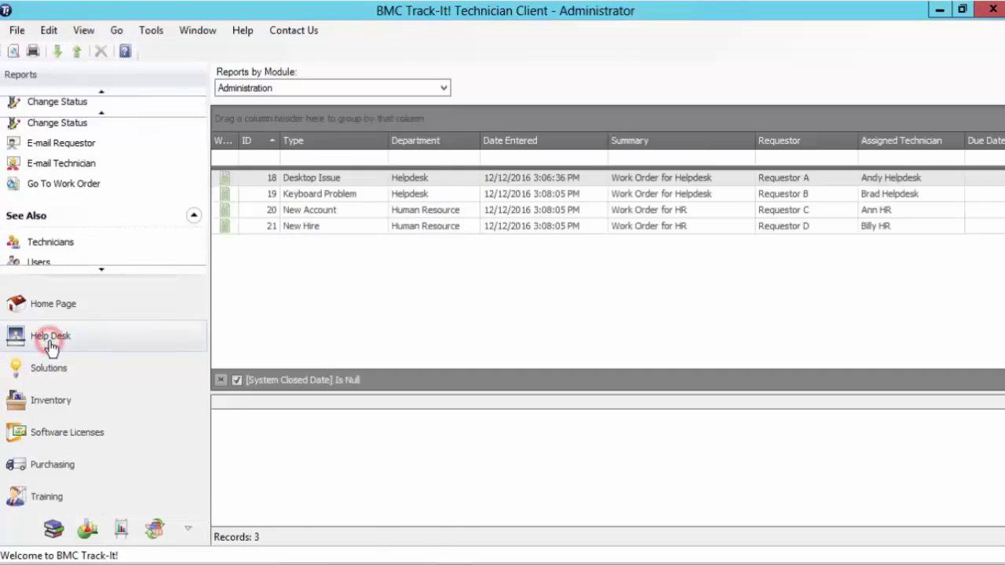
pyautogui.click(59, 248)
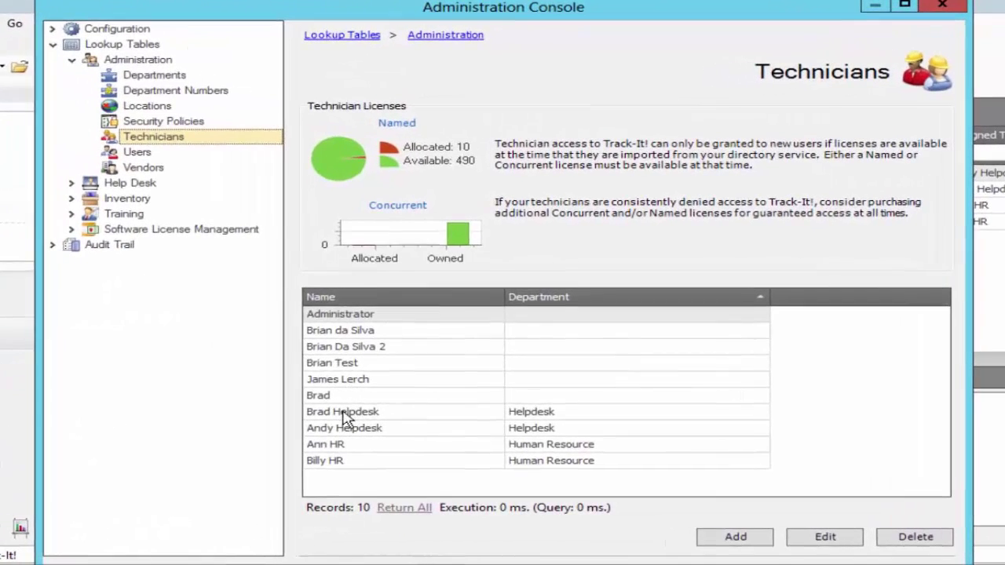
pyautogui.click(329, 425)
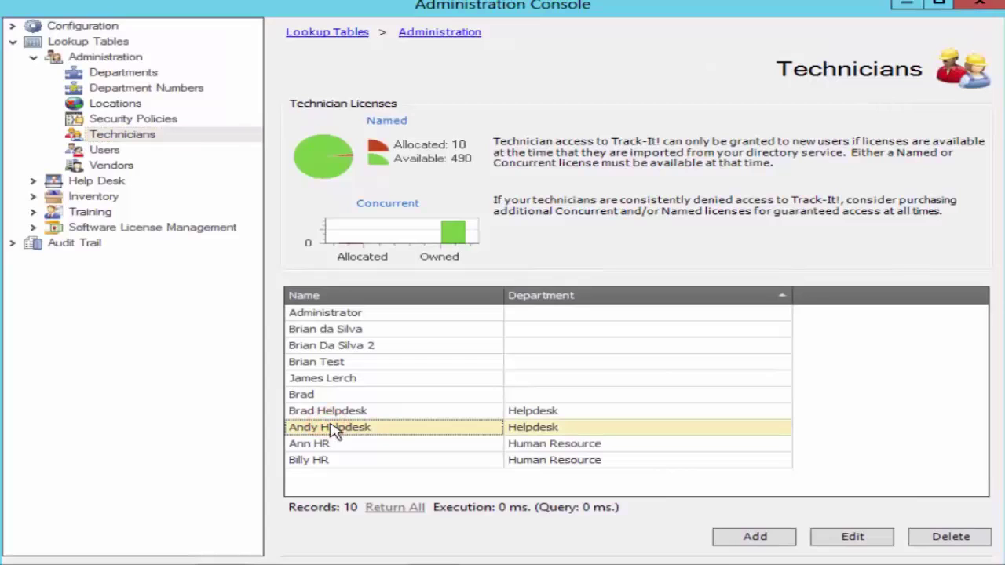
pyautogui.click(846, 547)
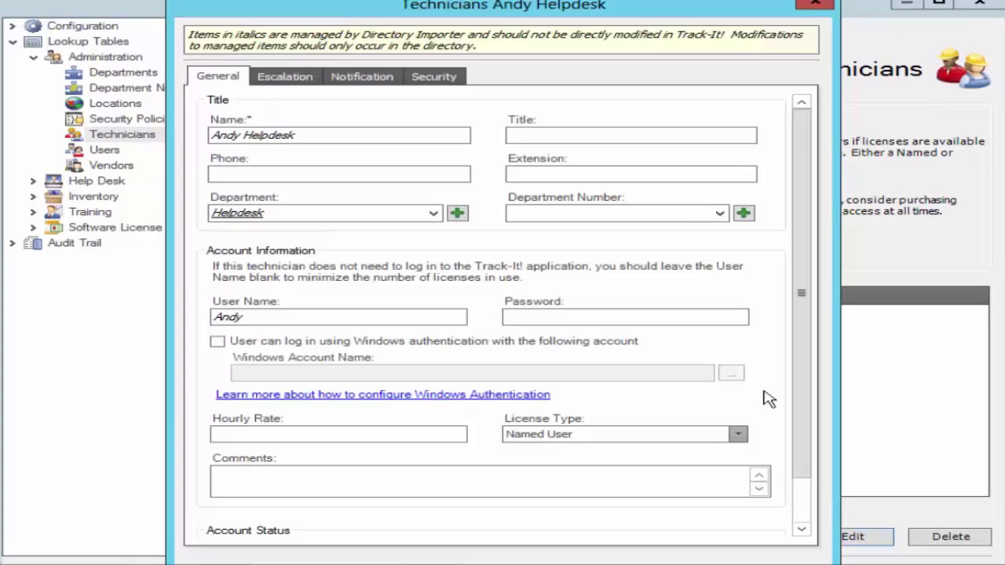
# Clear Locked, save the technician, and end their logged-in session in the Unsaved Data prompt
pyautogui.click(795, 479)
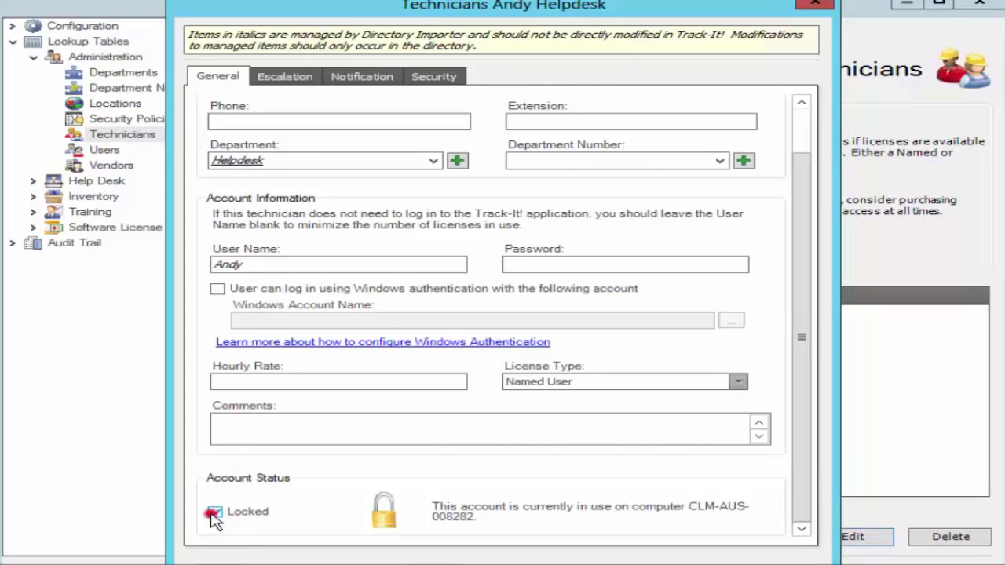
pyautogui.click(215, 514)
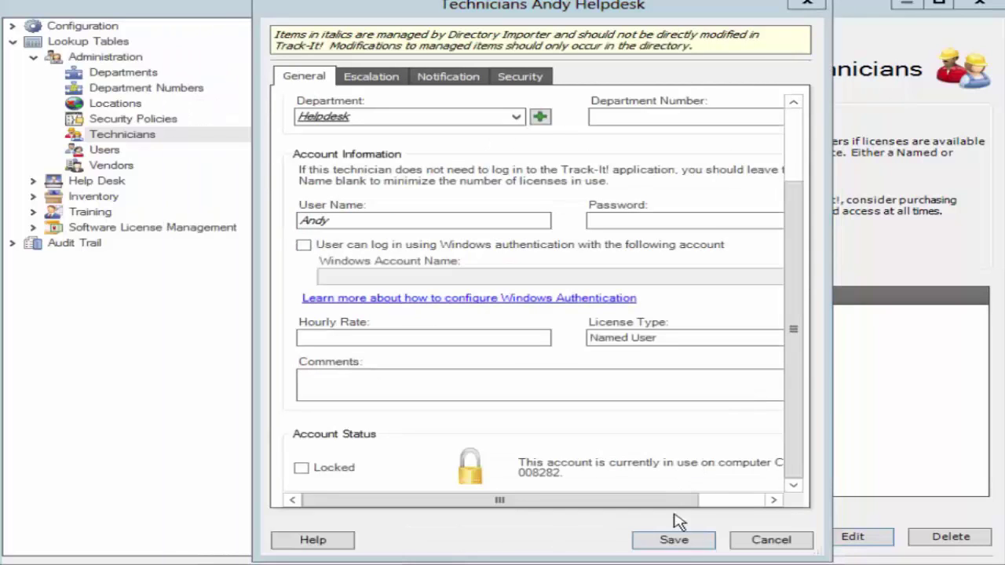
pyautogui.click(680, 545)
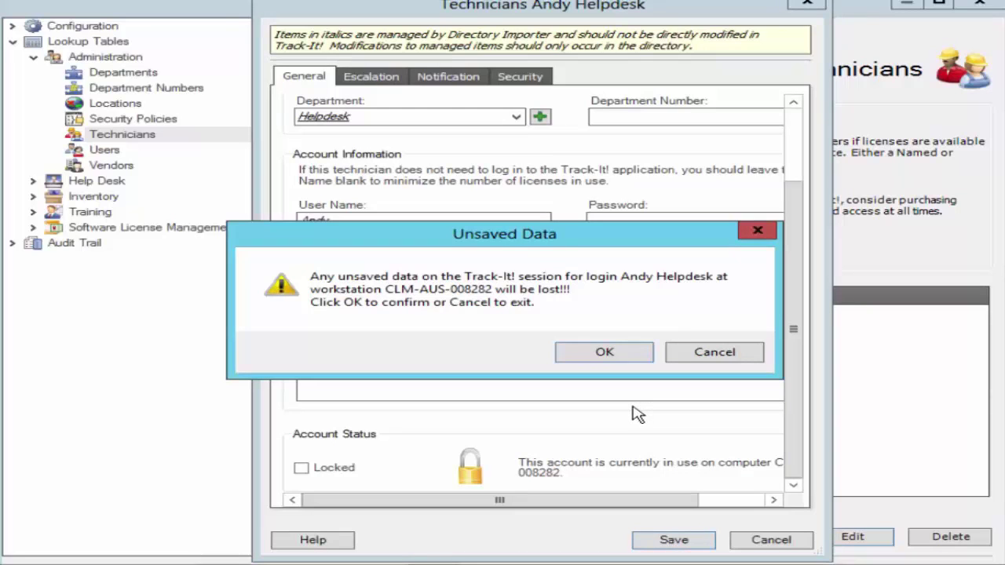
pyautogui.click(614, 353)
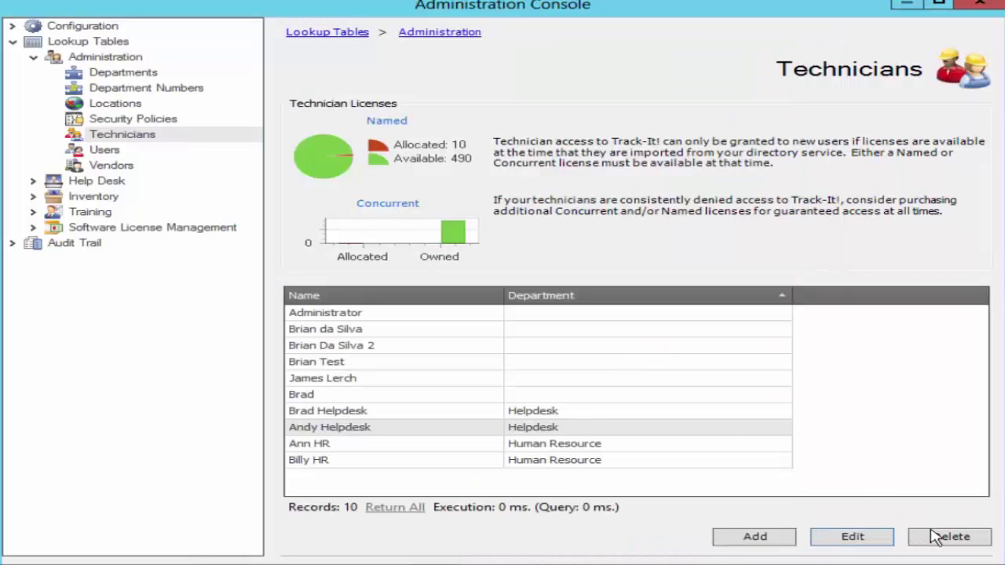
# Delete the unlocked technician, leaving 9 records, then bring up SQL Server Management Studio
pyautogui.click(952, 538)
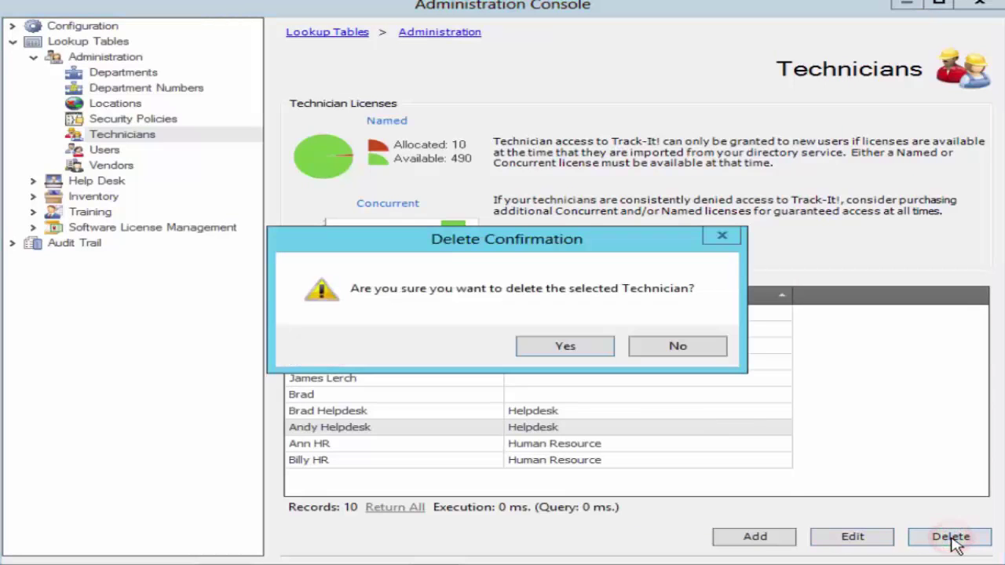
pyautogui.click(565, 348)
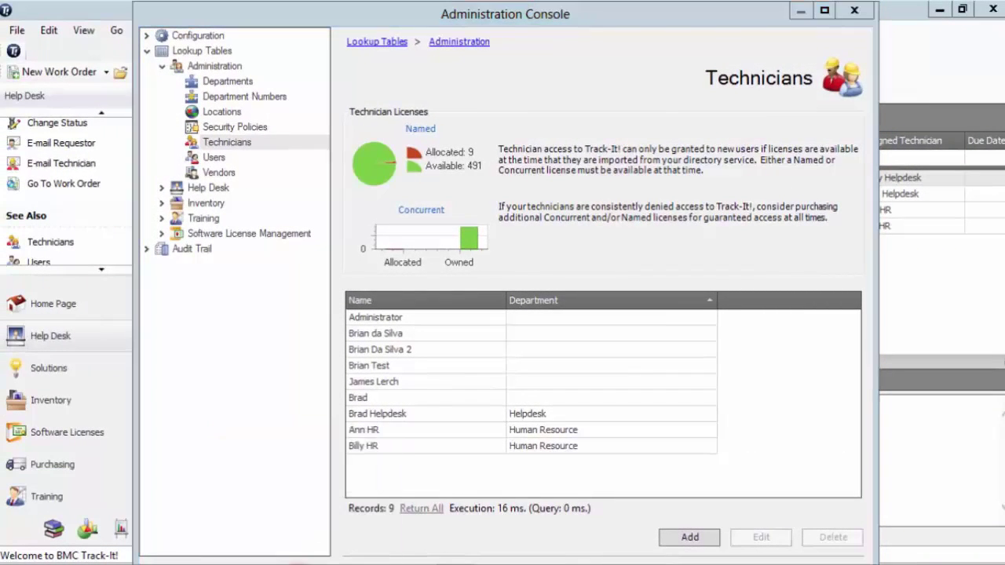
pyautogui.click(300, 564)
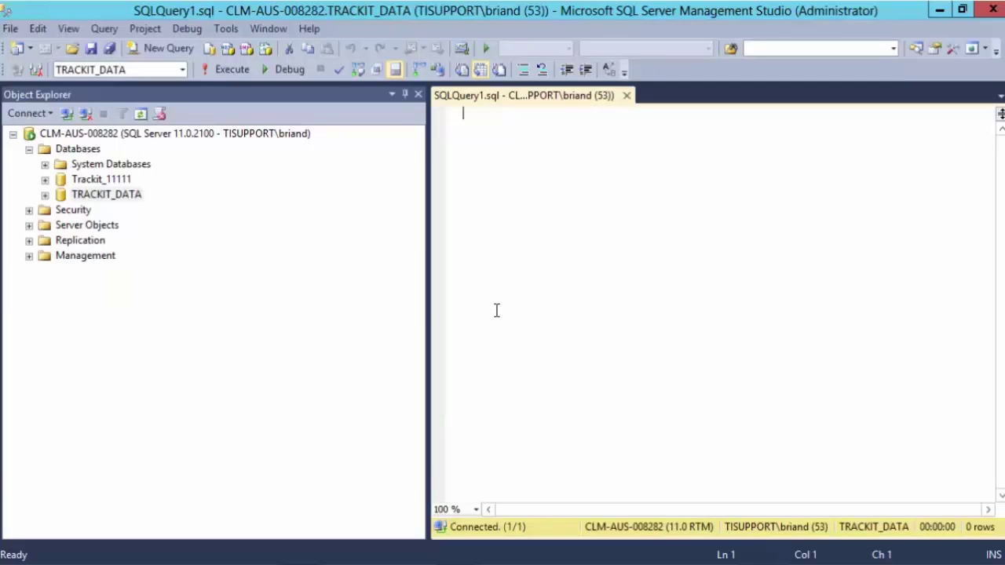
# Paste the UPDATE WorkOrderClockState query, replacing the TechnicianLogin placeholder with the technician's login
pyautogui.write("UPDATE WorkOrderClockState SET ActivatedById=NULL WHERE ActivatedById IN (SELECT ID FROM STAF WHERE LOGIN='TechnicianLogin')")
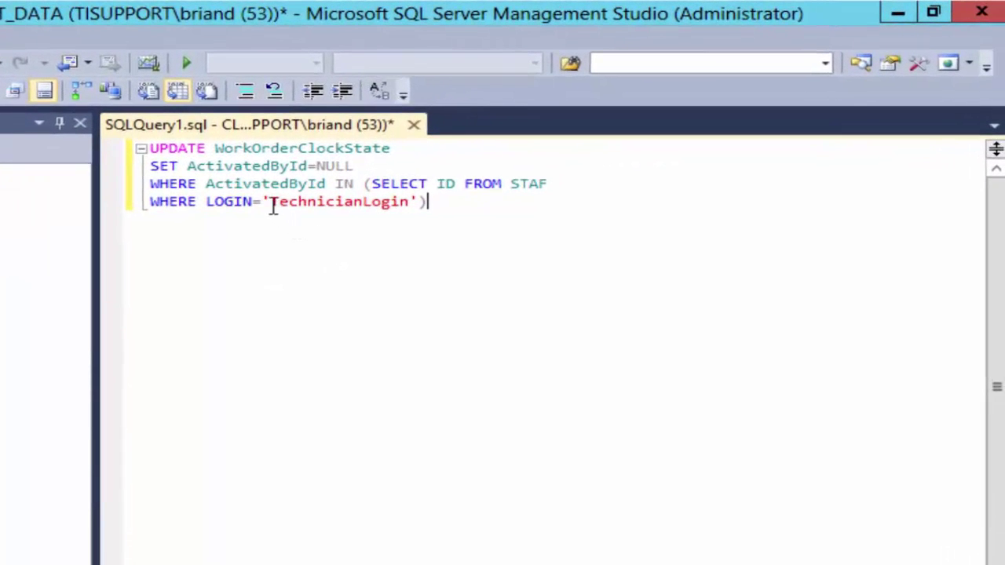
pyautogui.moveTo(270, 202); pyautogui.dragTo(410, 202)
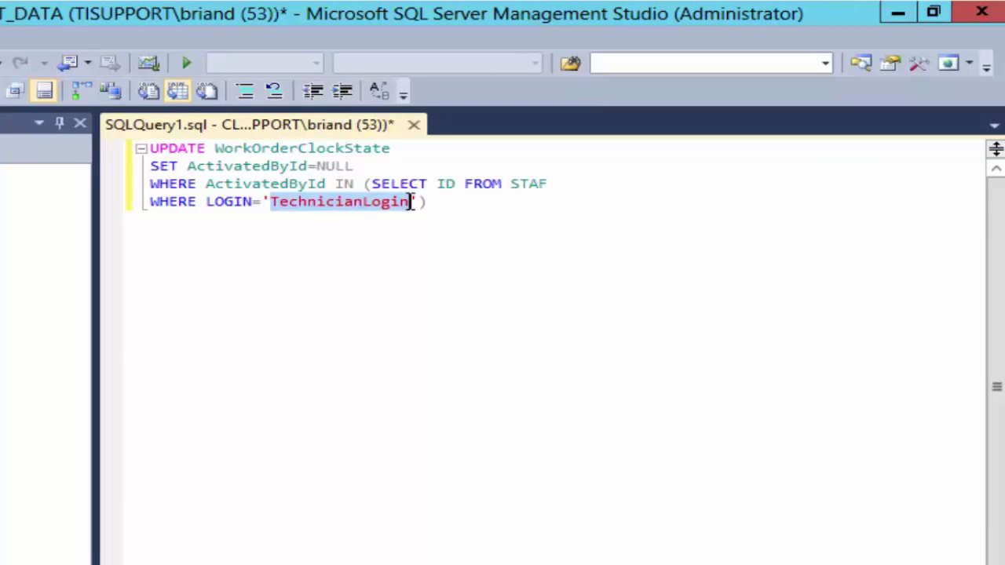
pyautogui.write('Andy')
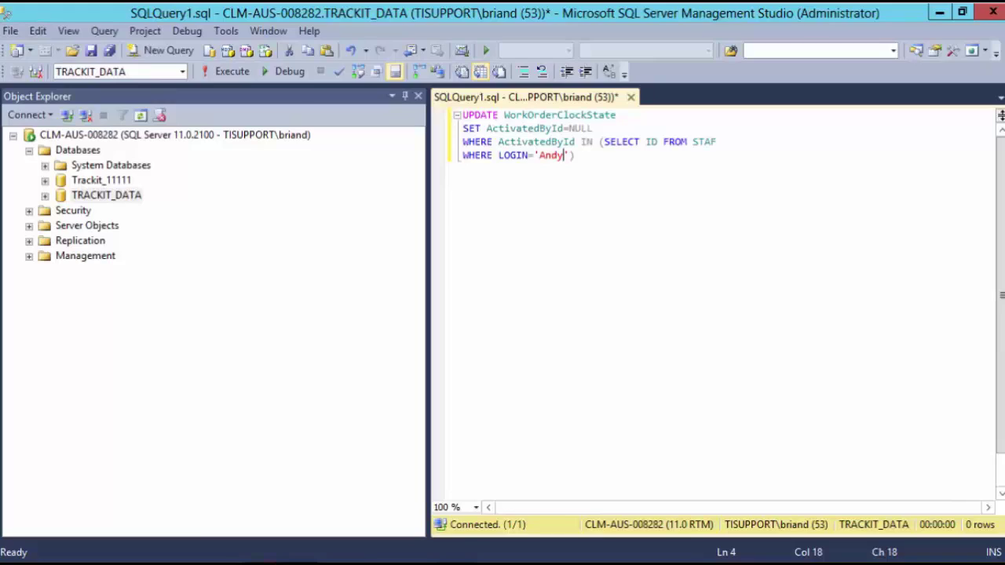
pyautogui.hotkey('alt', 'Tab')
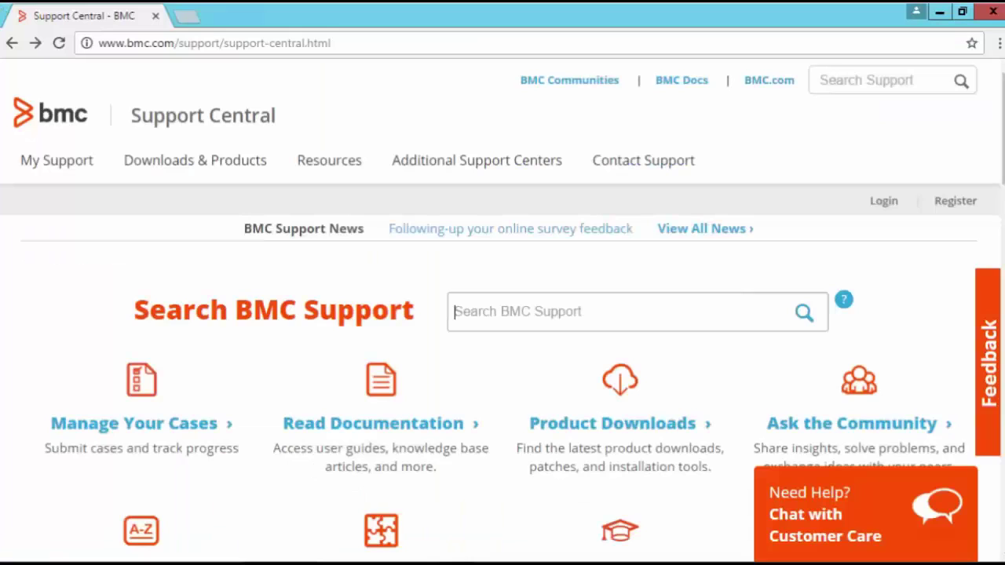
# Search BMC Support for 9988, open 'Error deleting technician from Track-It!', and highlight its UPDATE command
pyautogui.click(540, 321)
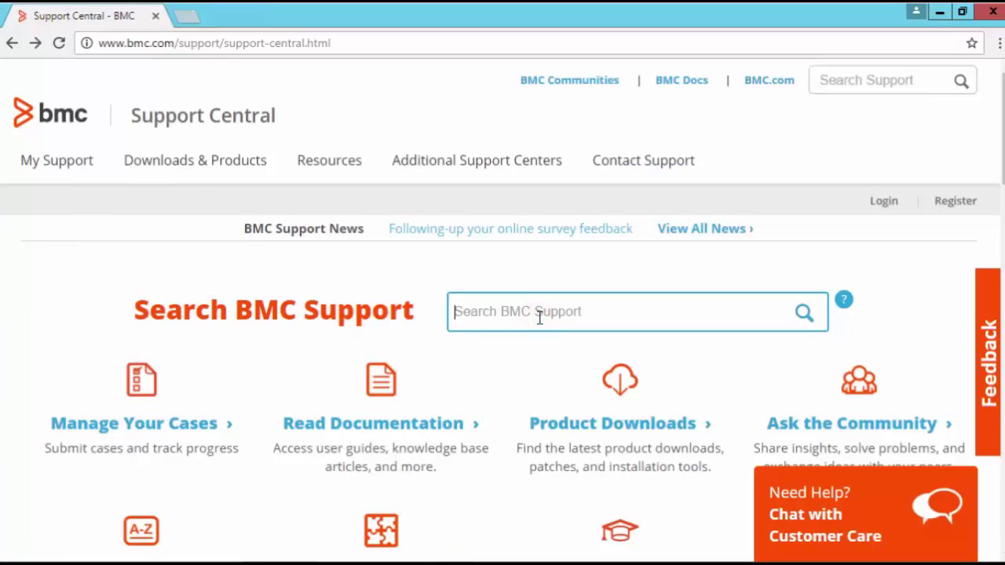
pyautogui.write('9988')
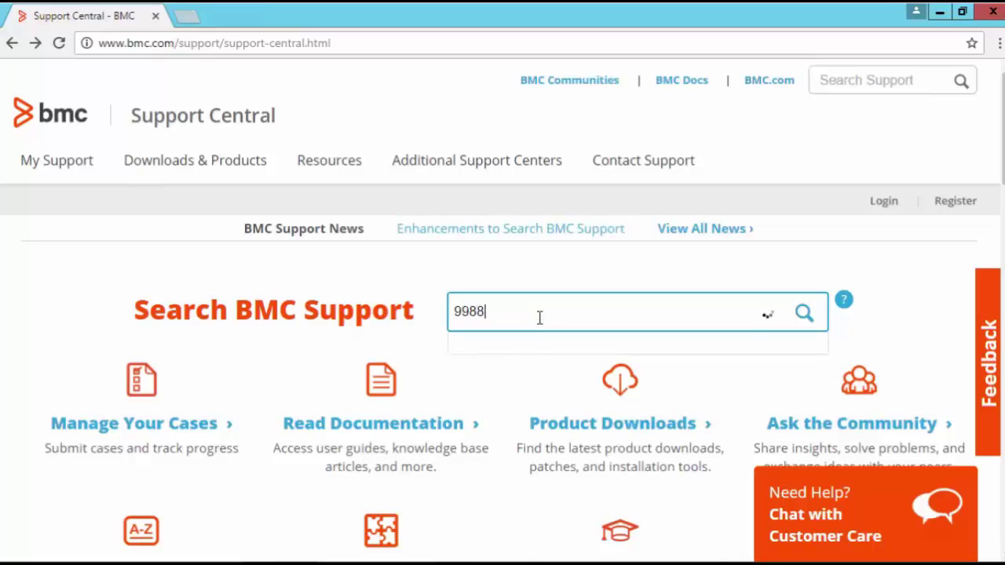
pyautogui.press('Return')
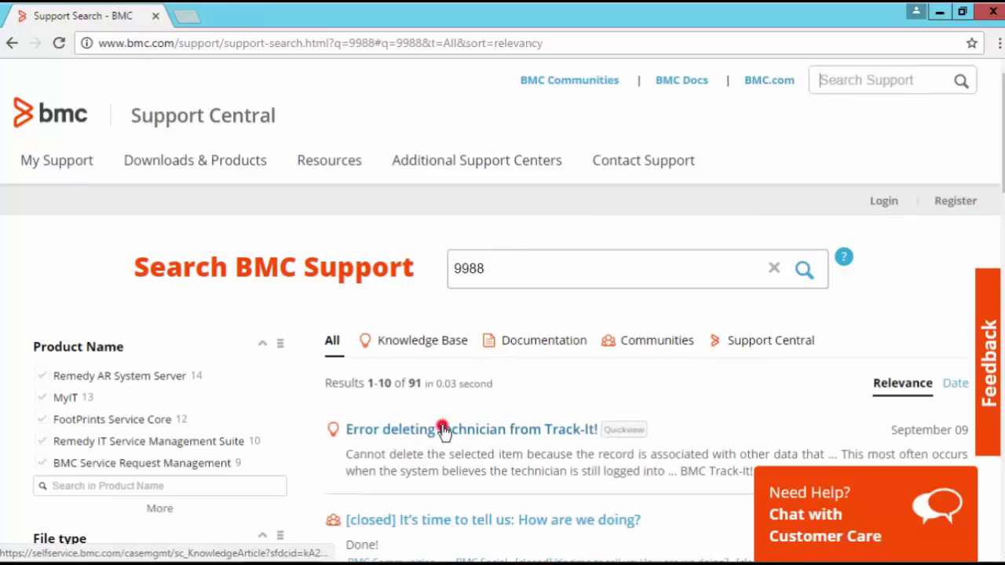
pyautogui.click(443, 430)
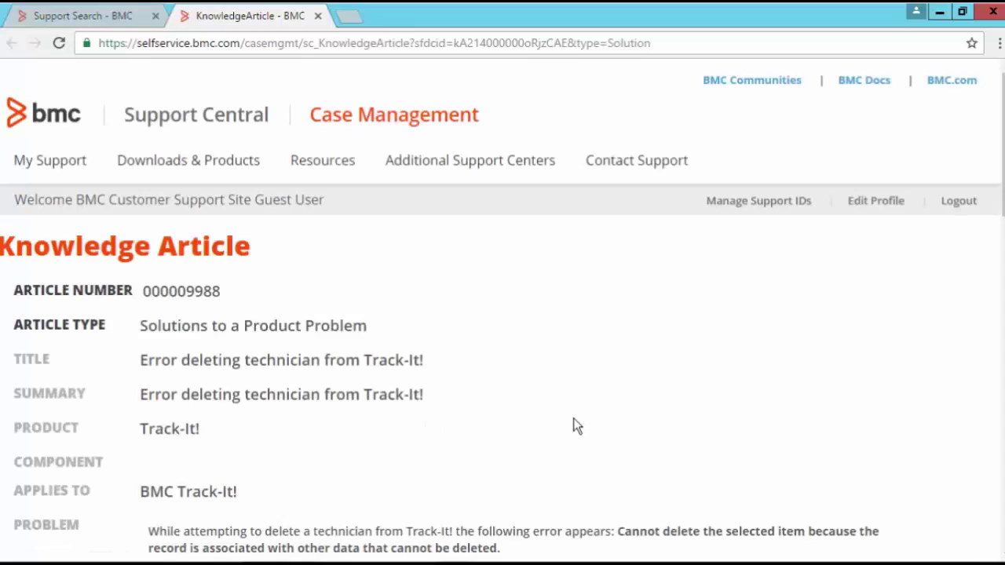
pyautogui.scroll(-15, 574, 426)
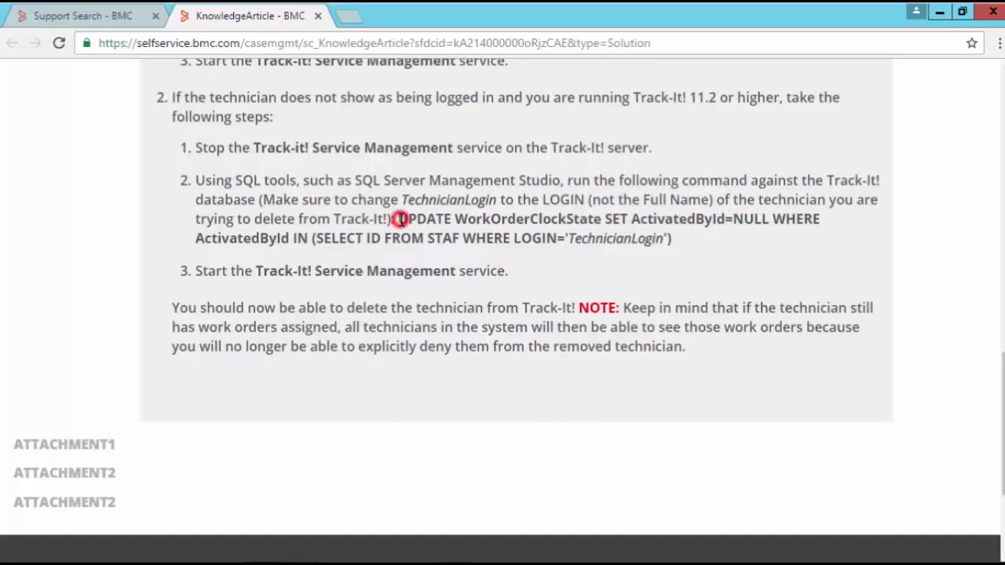
pyautogui.moveTo(398, 220); pyautogui.dragTo(670, 237)
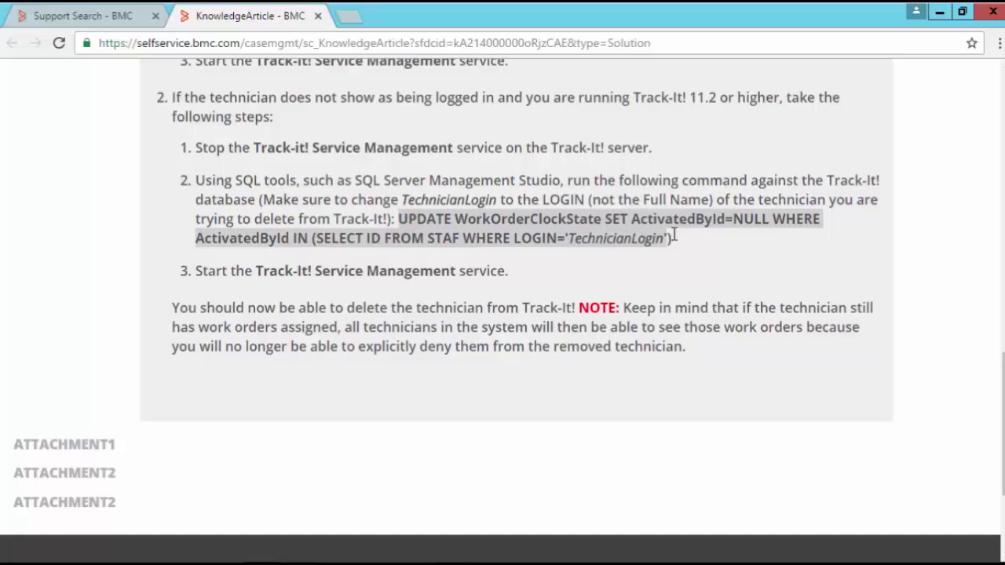